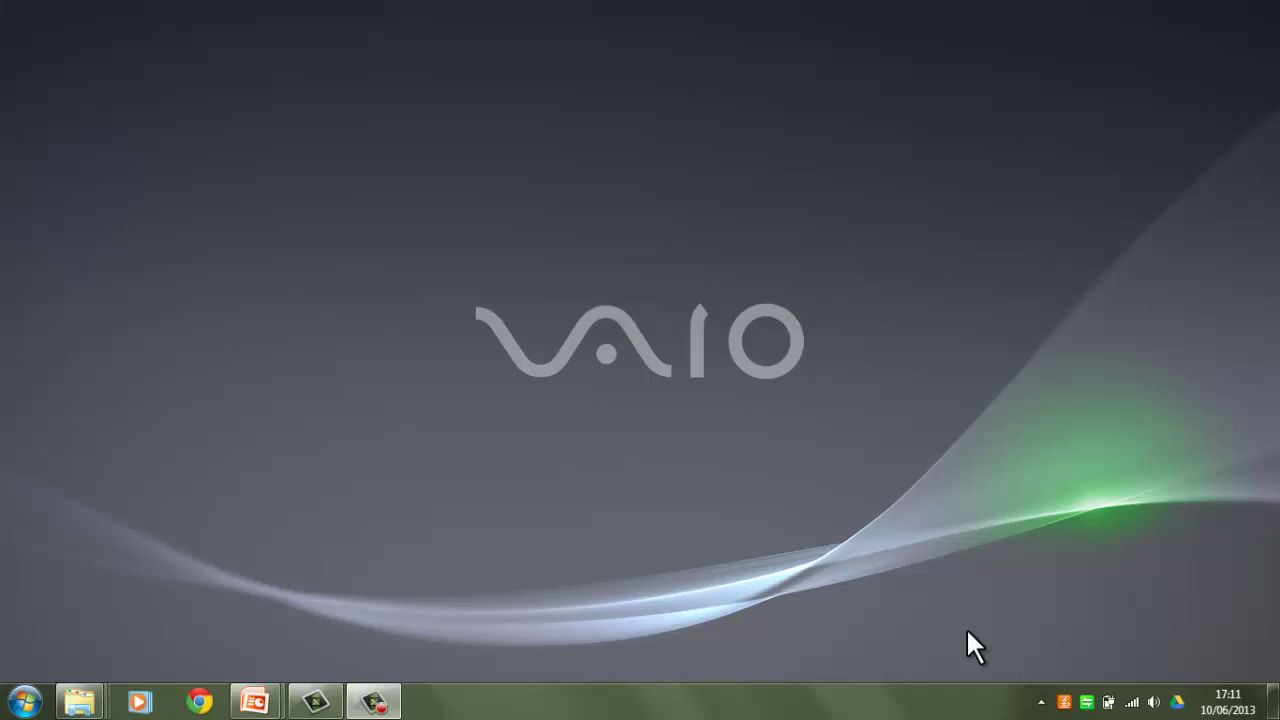
# - Open the draft presentation and view slides 2–6, selecting the Washing Machines heading
pyautogui.moveTo(266, 700)
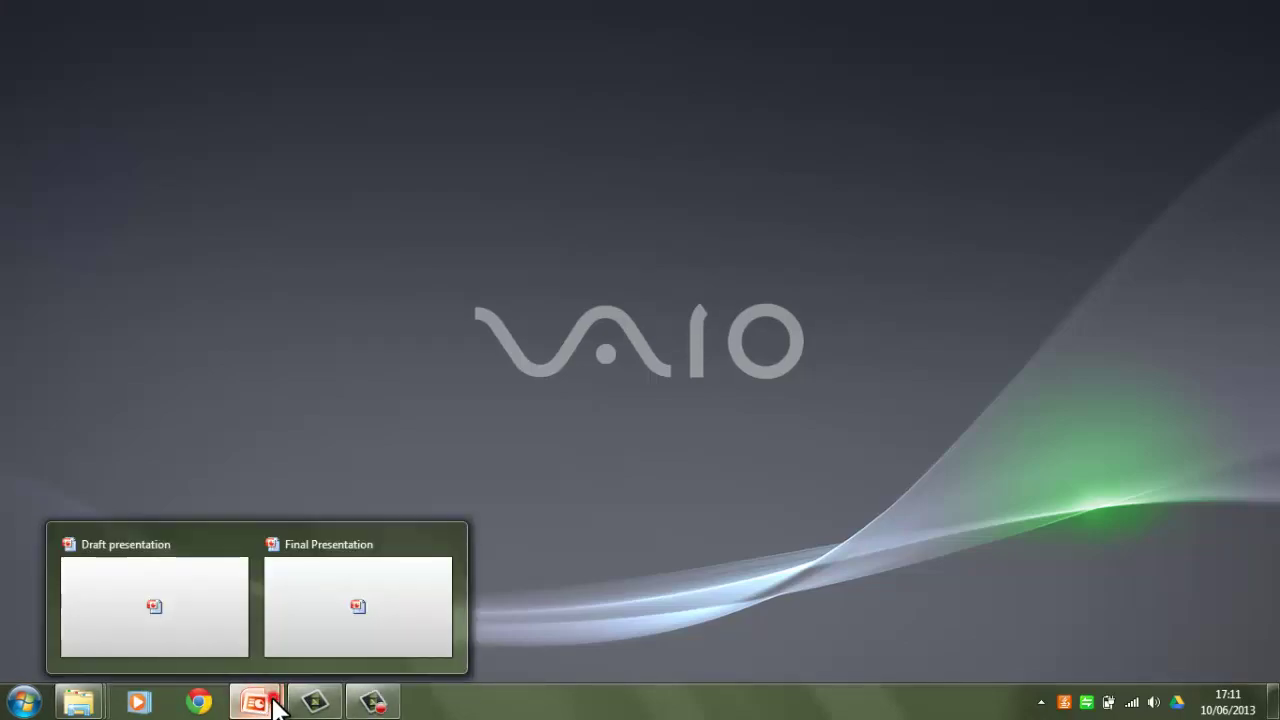
pyautogui.click(157, 609)
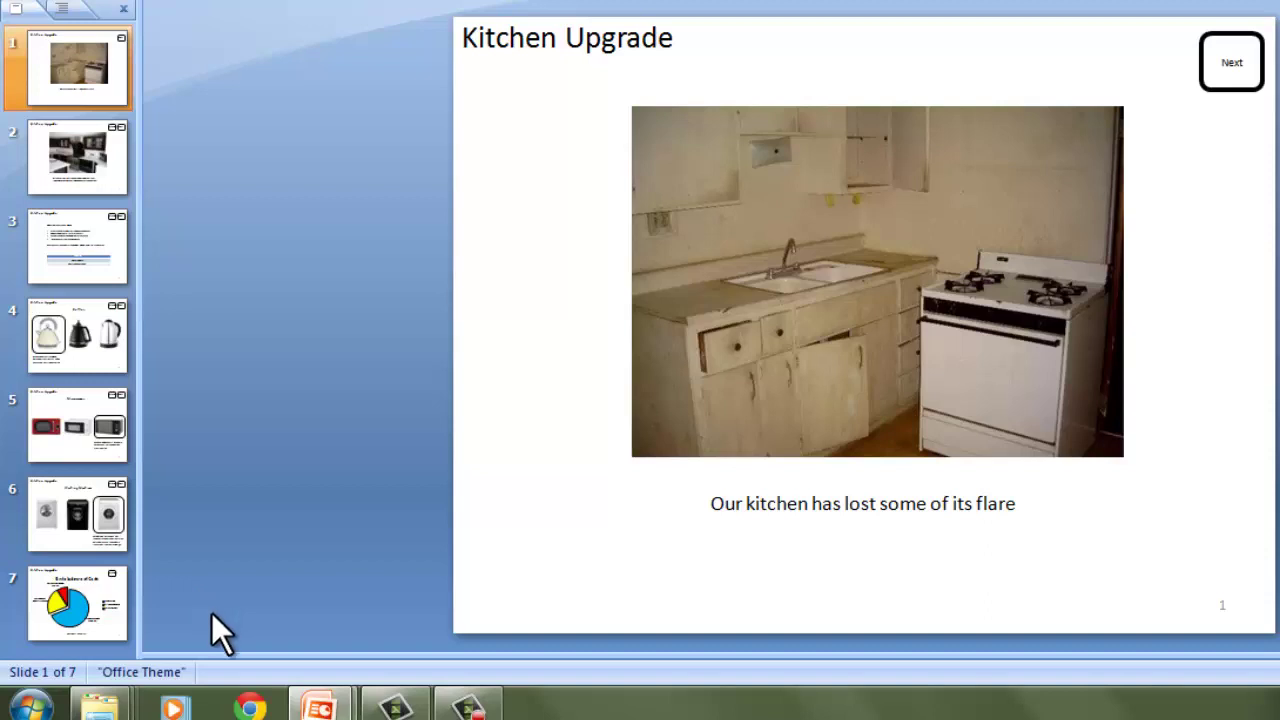
pyautogui.click(58, 147)
pyautogui.click(69, 262)
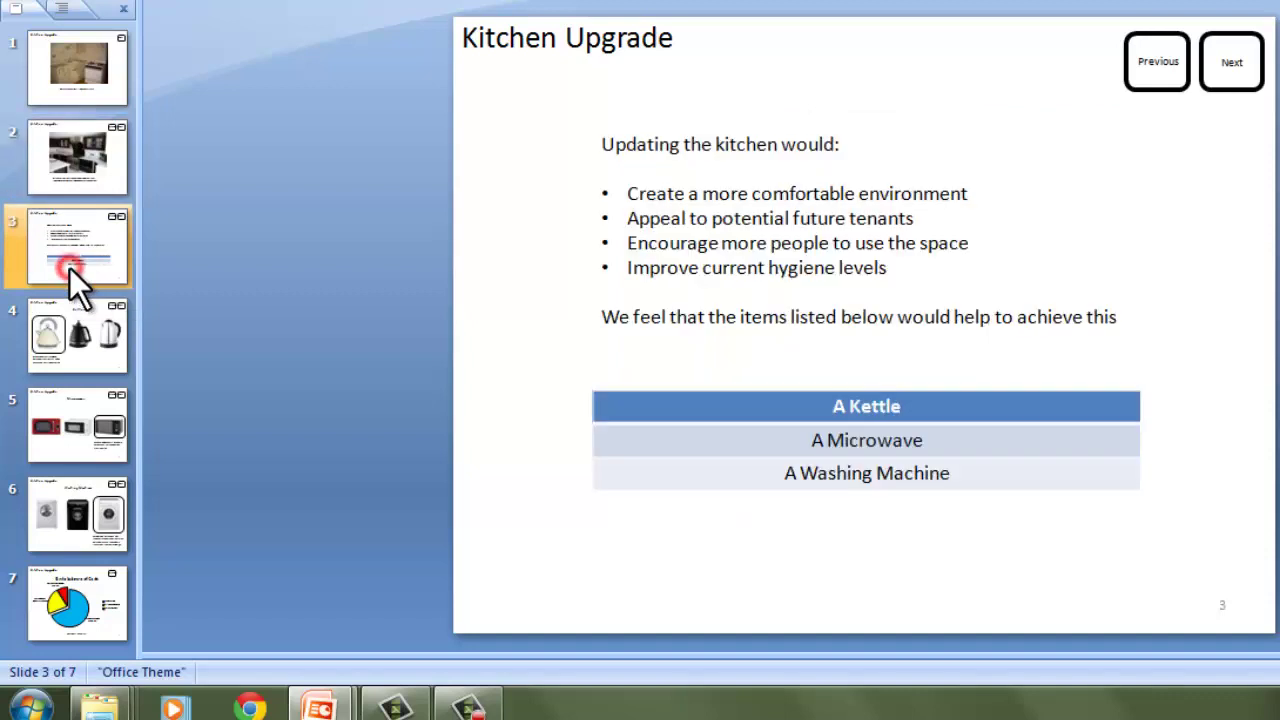
pyautogui.click(63, 318)
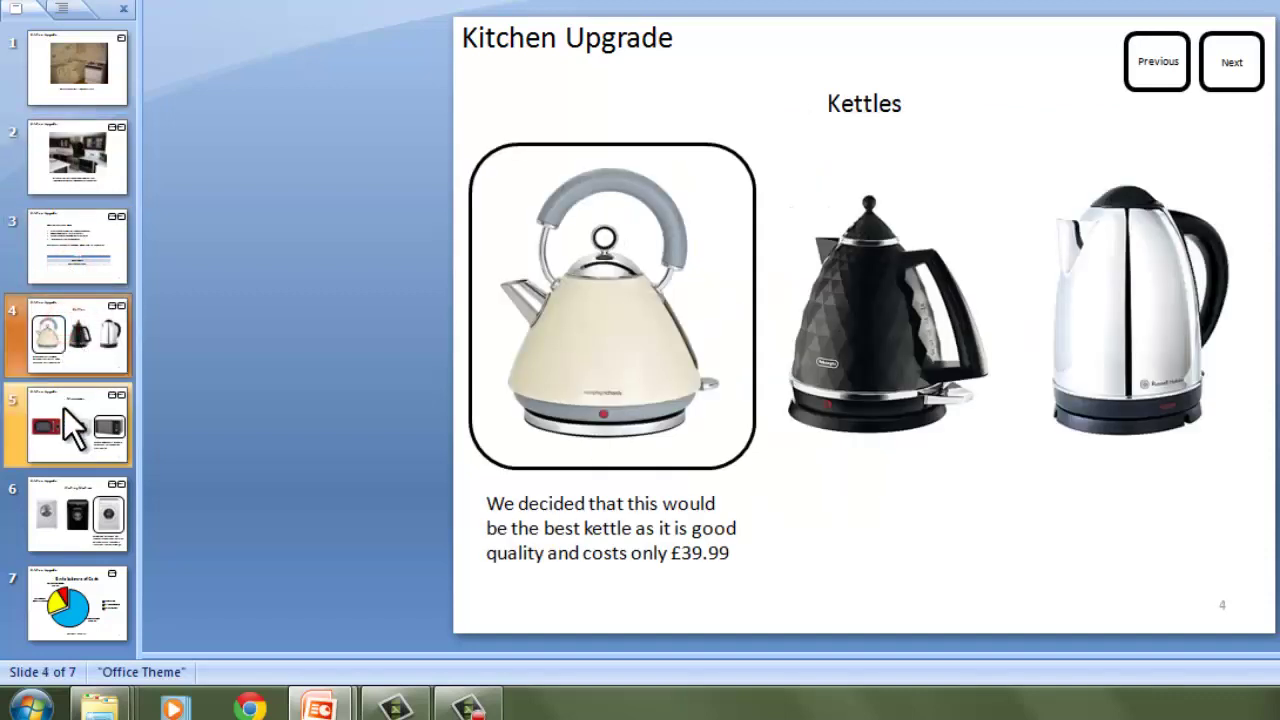
pyautogui.click(63, 407)
pyautogui.click(61, 500)
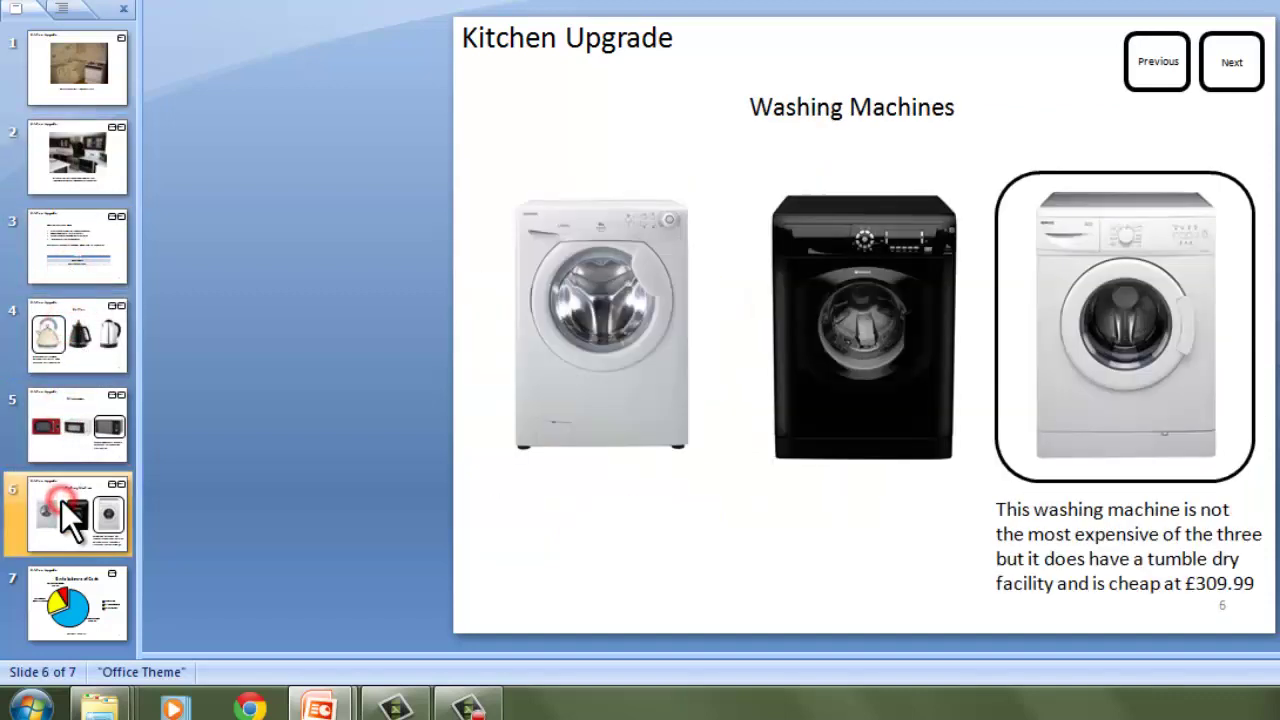
pyautogui.click(811, 123)
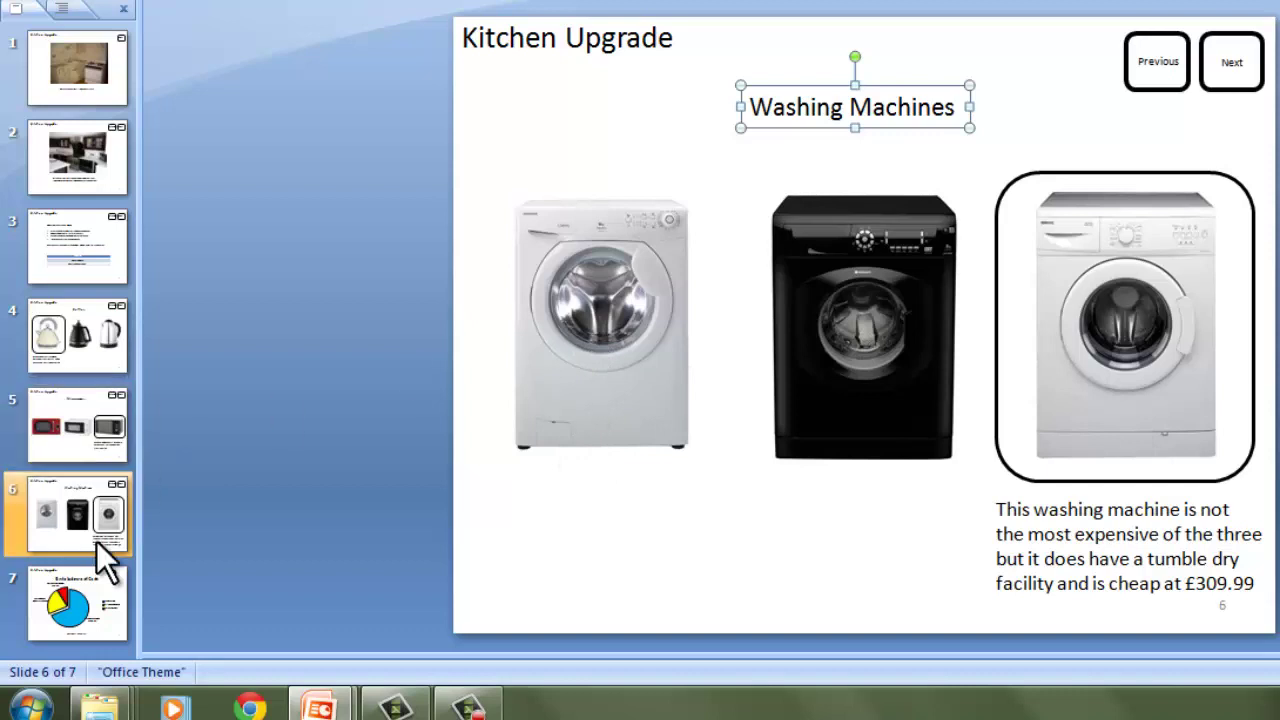
# - Return to slide 1, then view slide 3's bullet list and deselect it
pyautogui.click(87, 84)
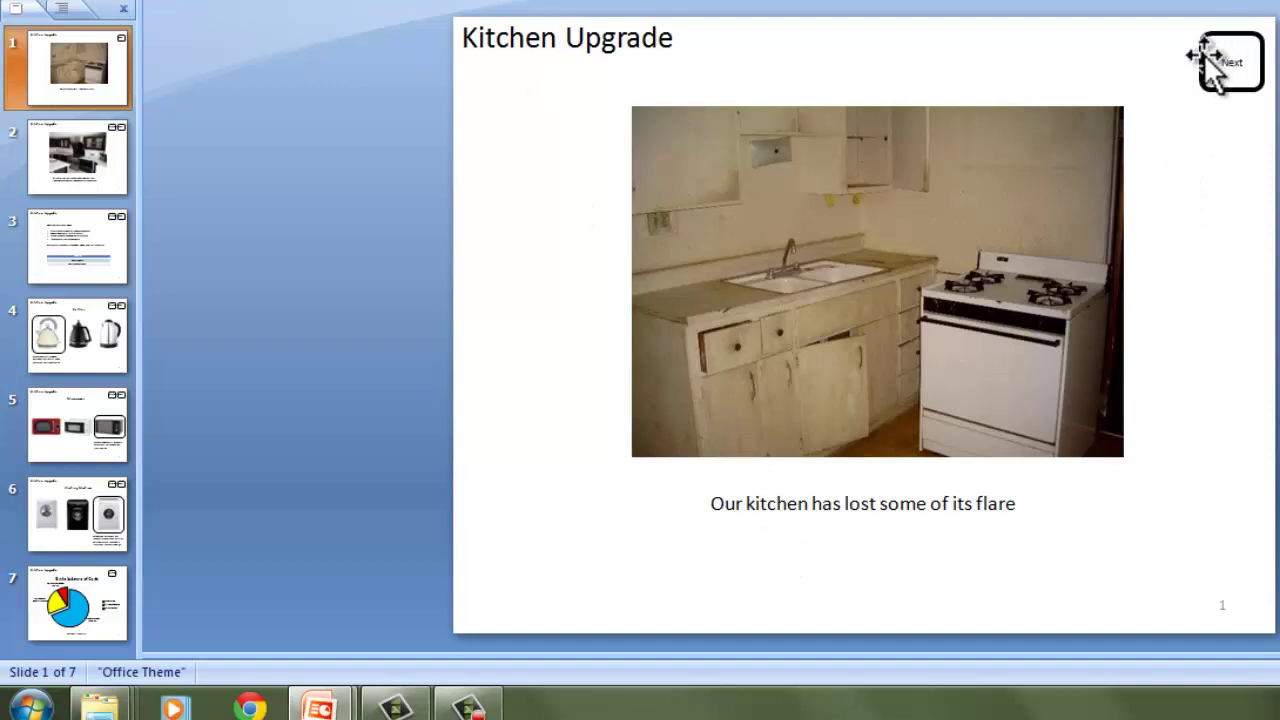
pyautogui.click(61, 228)
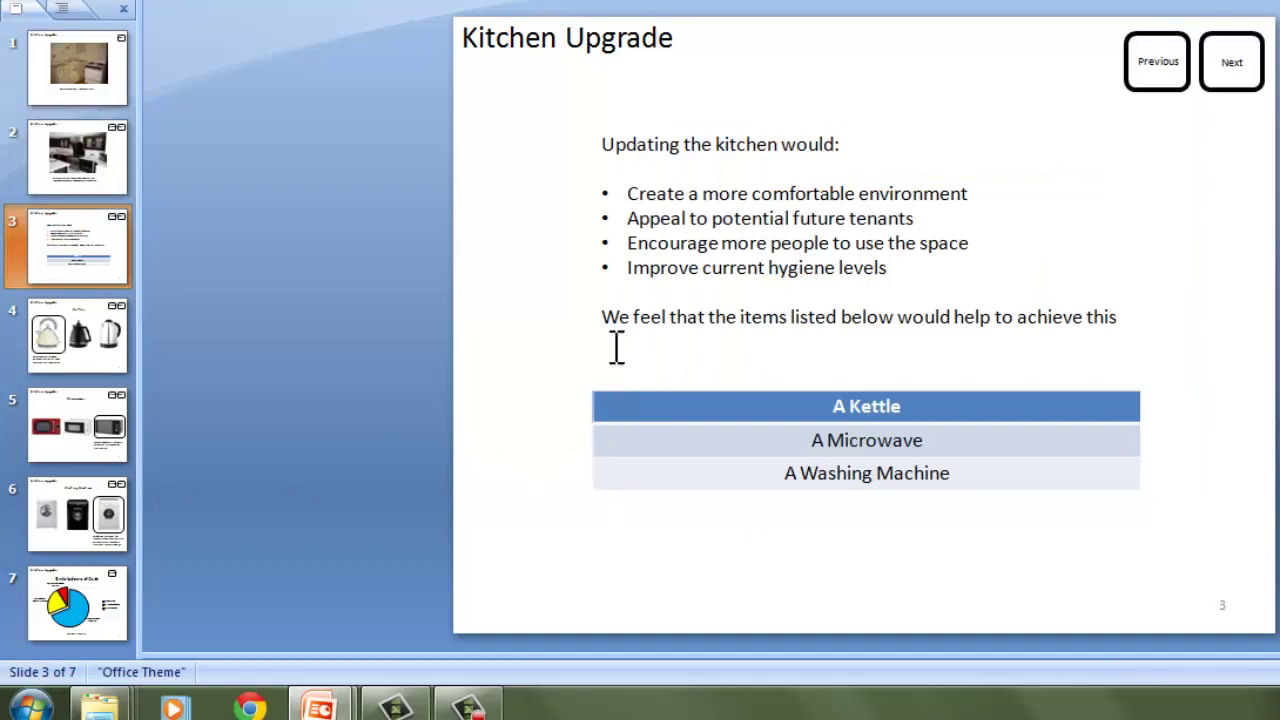
pyautogui.click(905, 266)
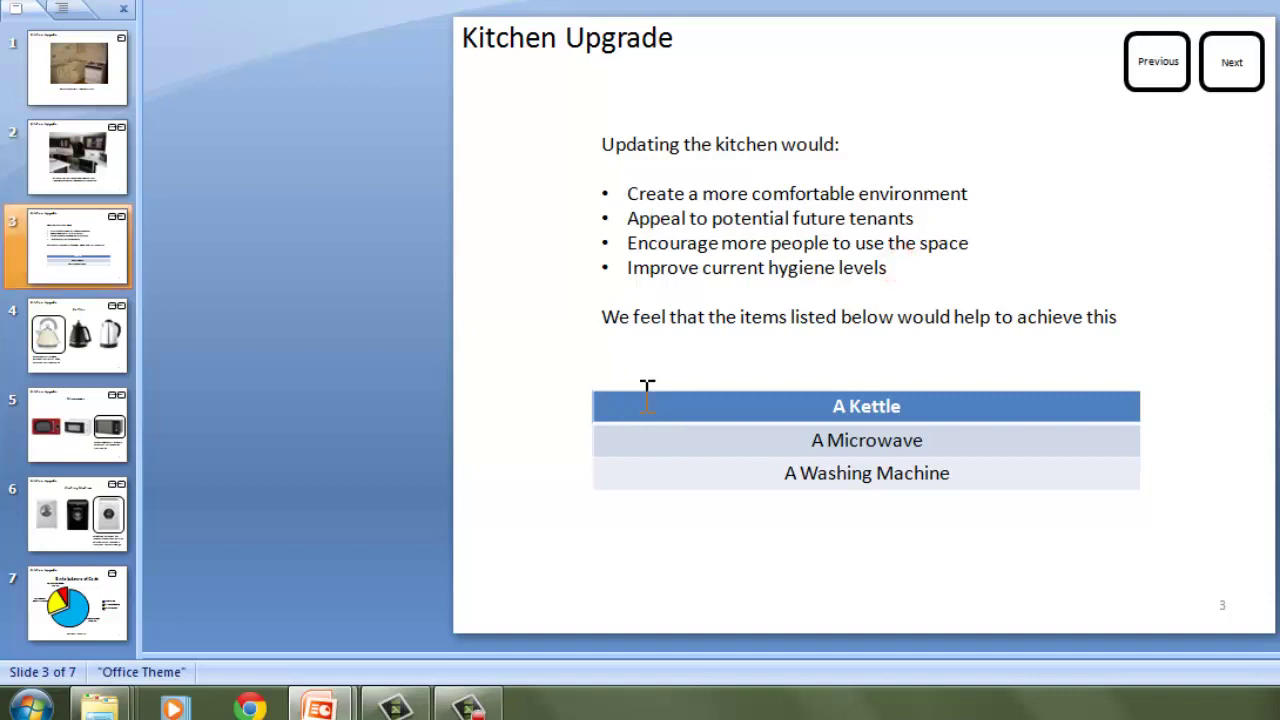
pyautogui.click(516, 443)
# - Make the draft's slide 7 with the cost pie chart the current slide
pyautogui.moveTo(322, 698)
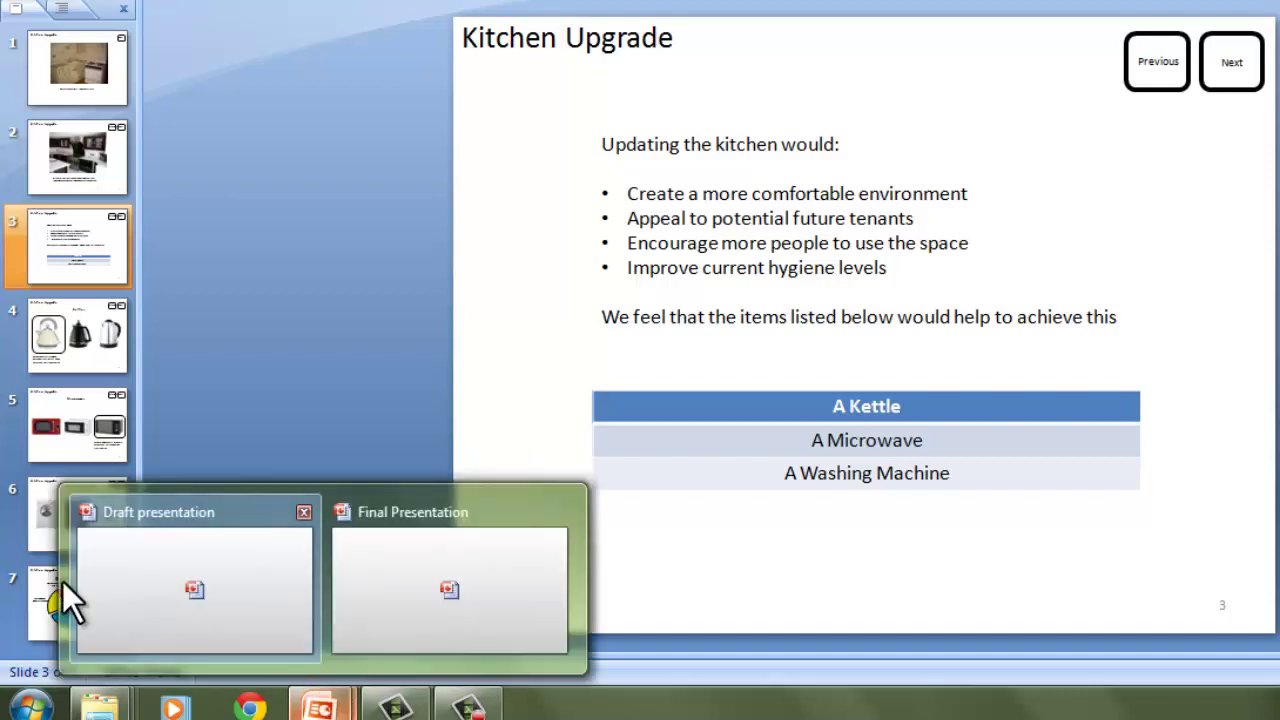
pyautogui.click(40, 602)
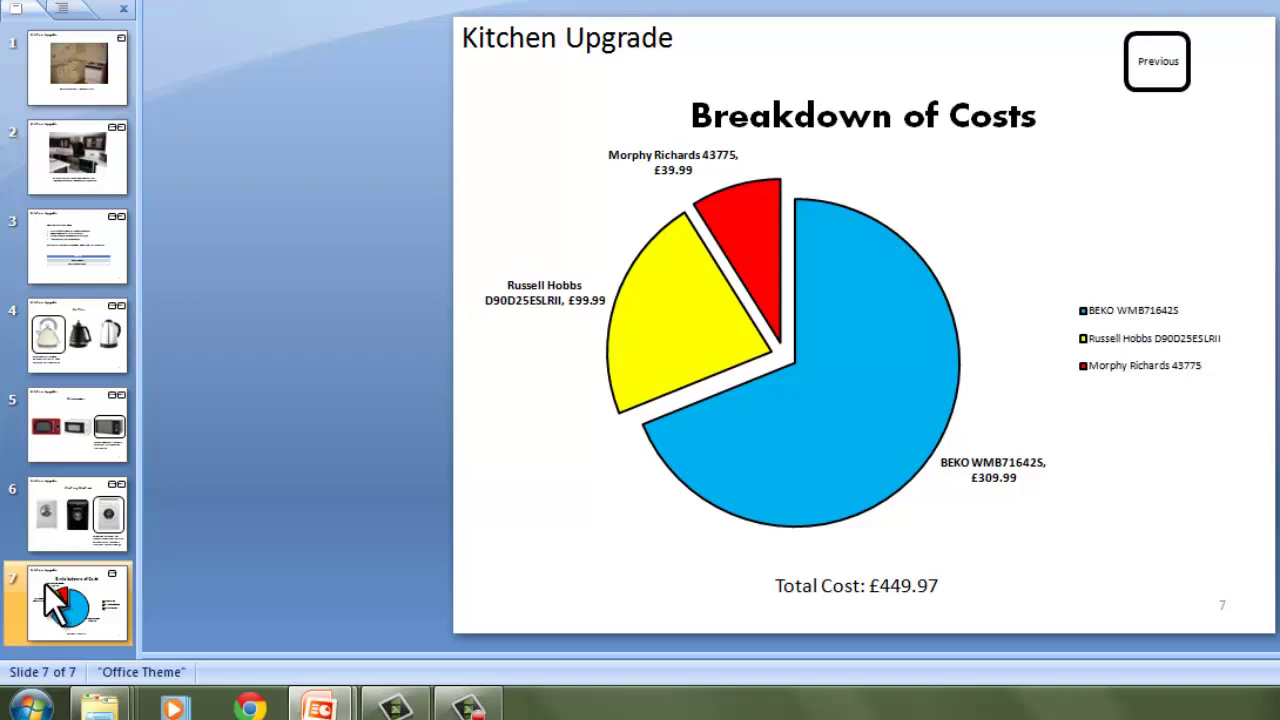
pyautogui.click(46, 588)
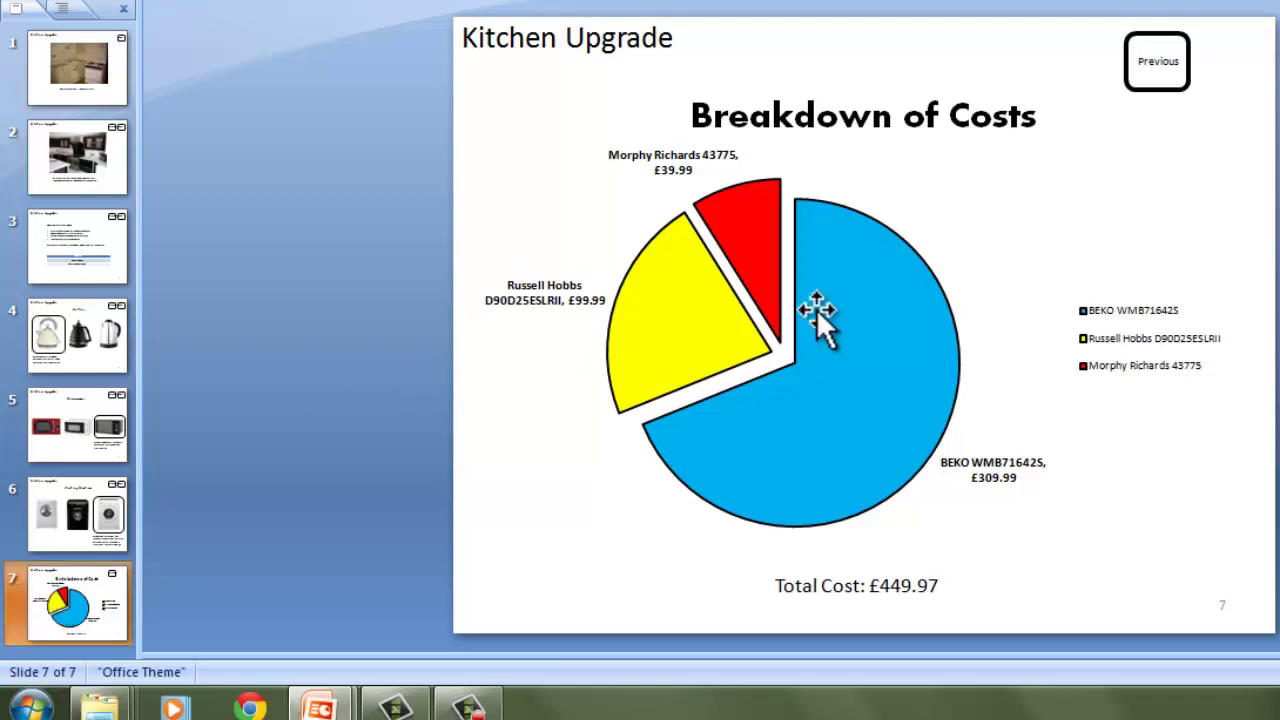
# - Select the Breakdown of Costs chart and the Total Cost: £449.97 box, then switch to Final Presentation
pyautogui.click(971, 222)
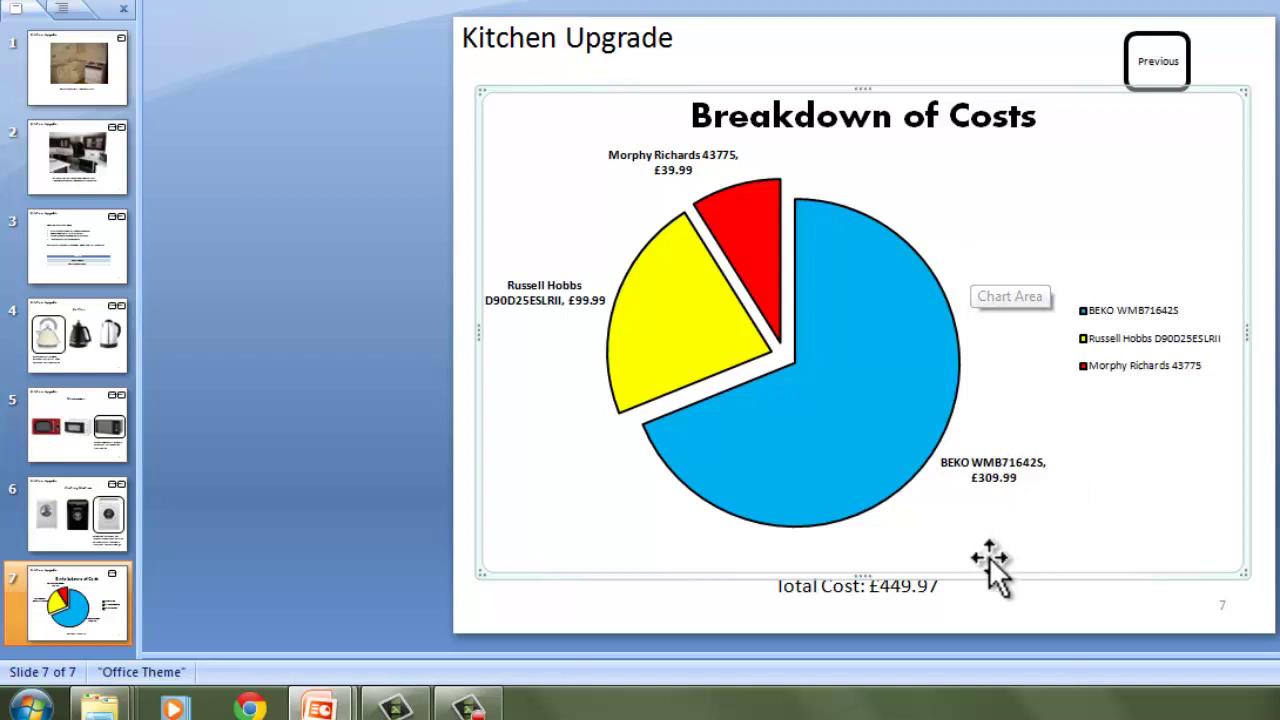
pyautogui.click(930, 600)
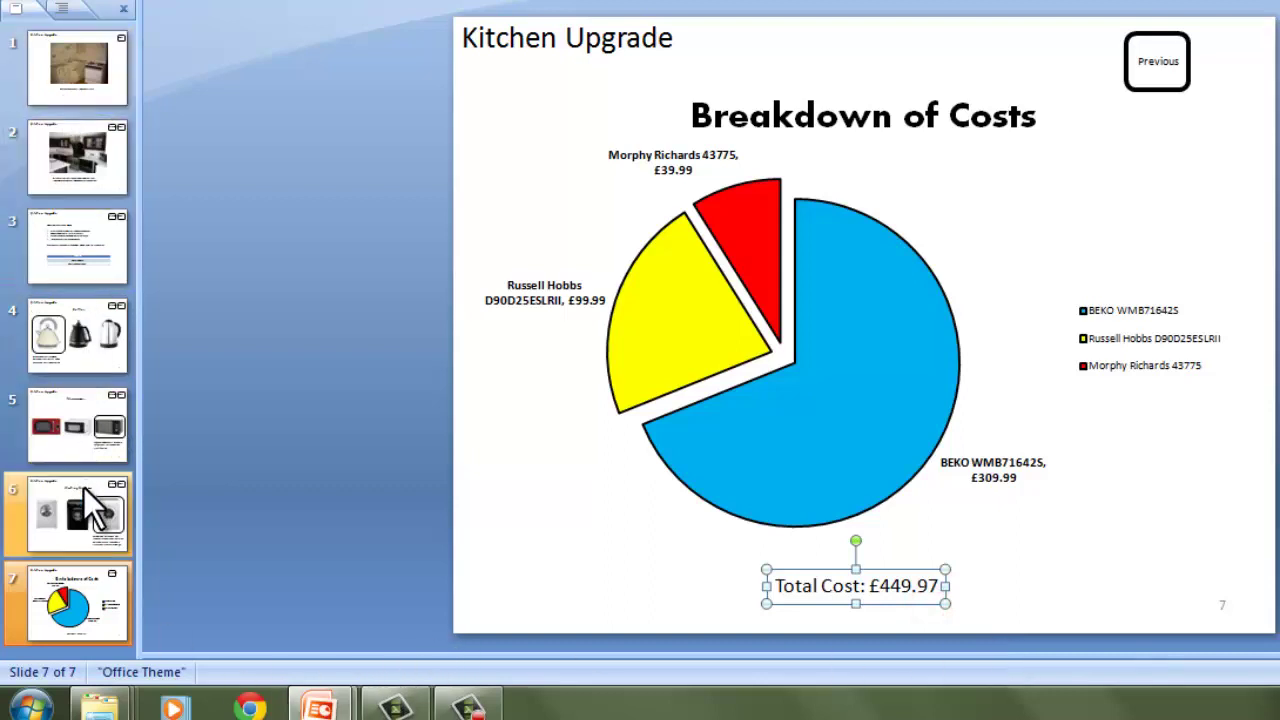
pyautogui.moveTo(320, 705)
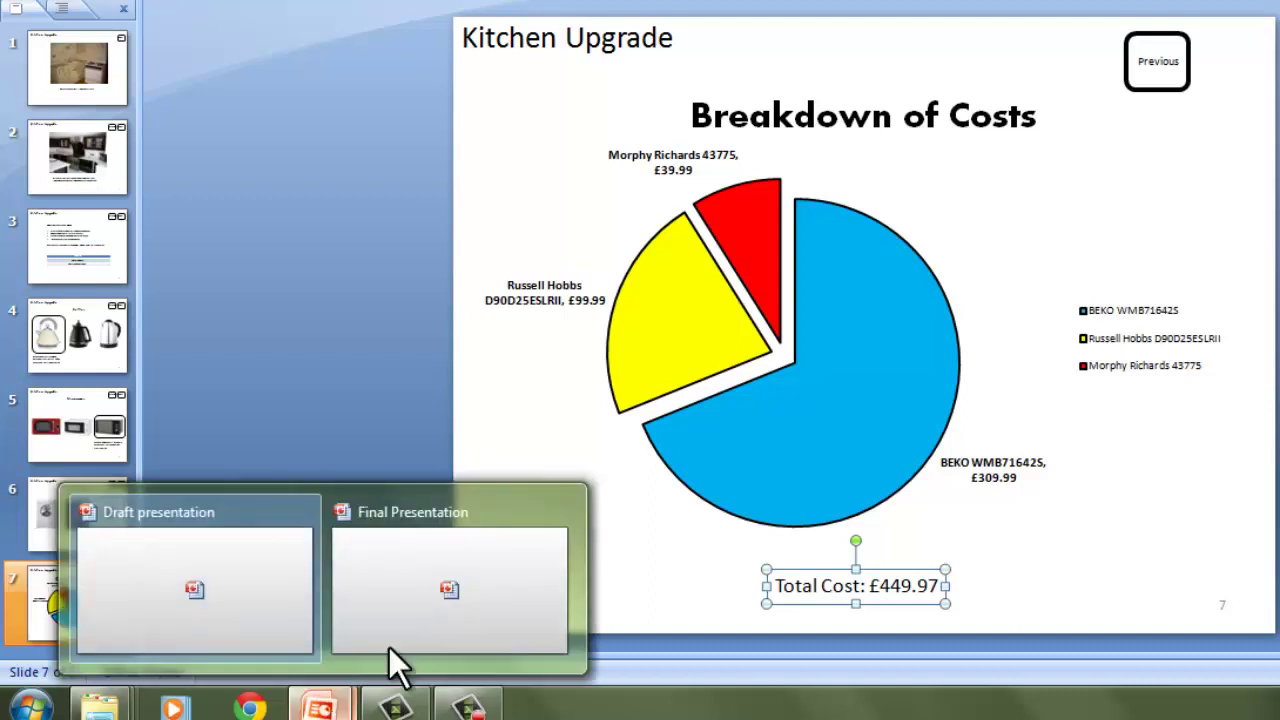
pyautogui.click(396, 641)
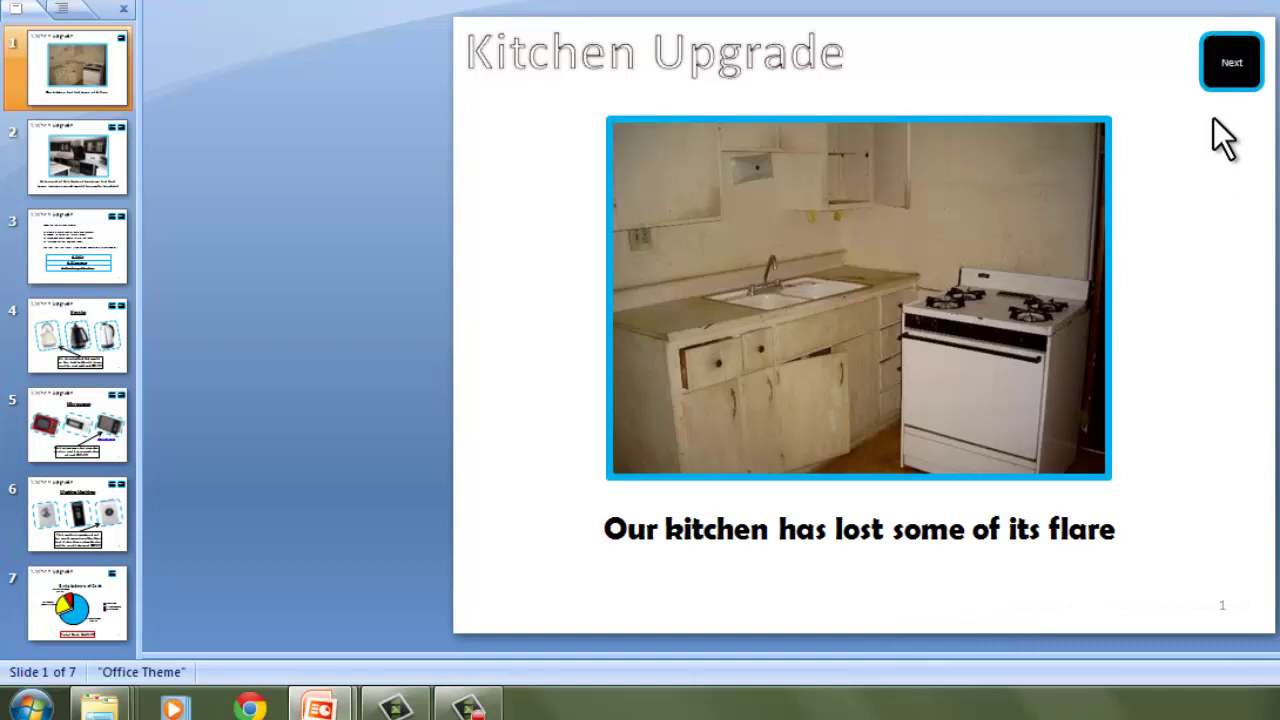
# - Select the final version's slide 1 caption box, then view slides 2 and 3
pyautogui.click(818, 530)
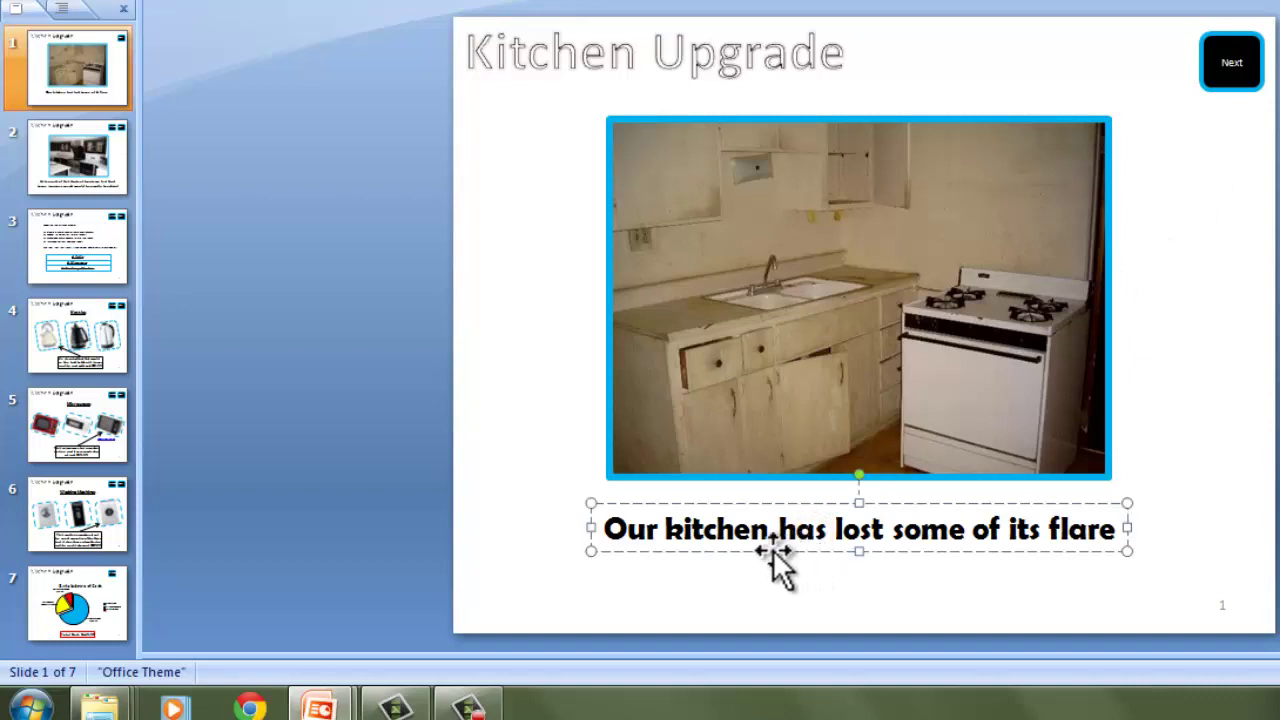
pyautogui.click(725, 550)
pyautogui.click(62, 196)
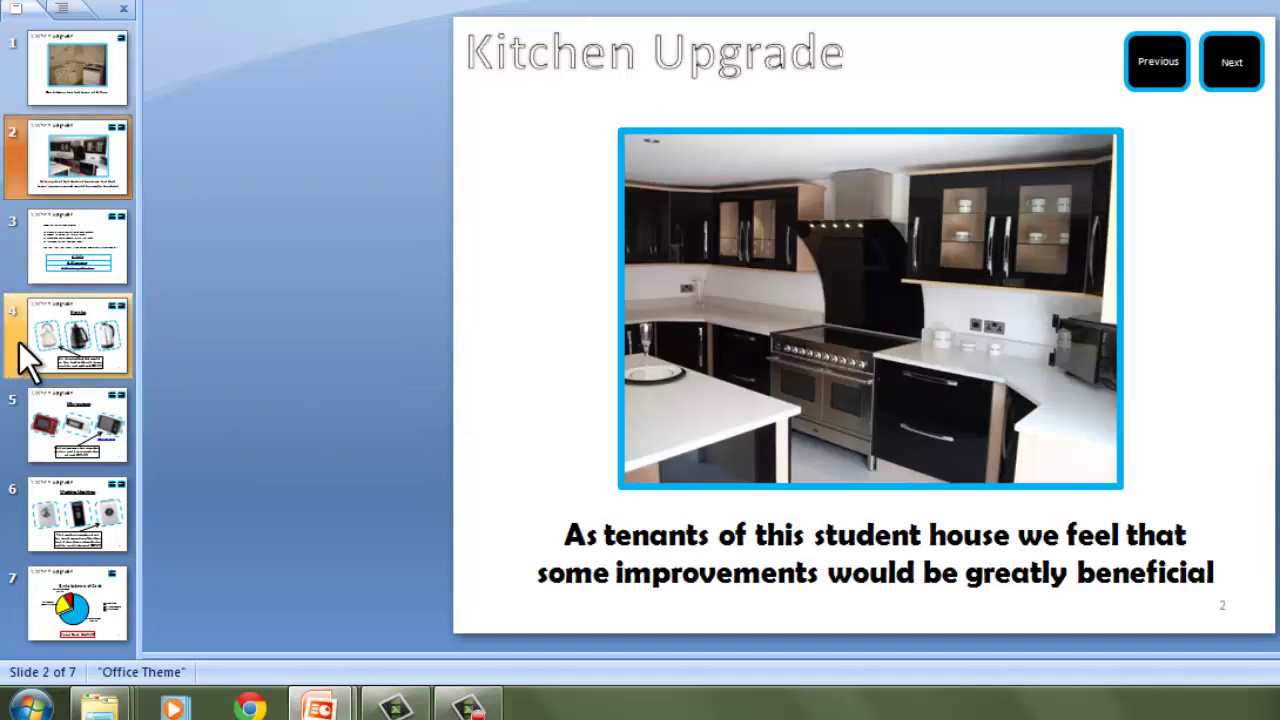
pyautogui.click(48, 275)
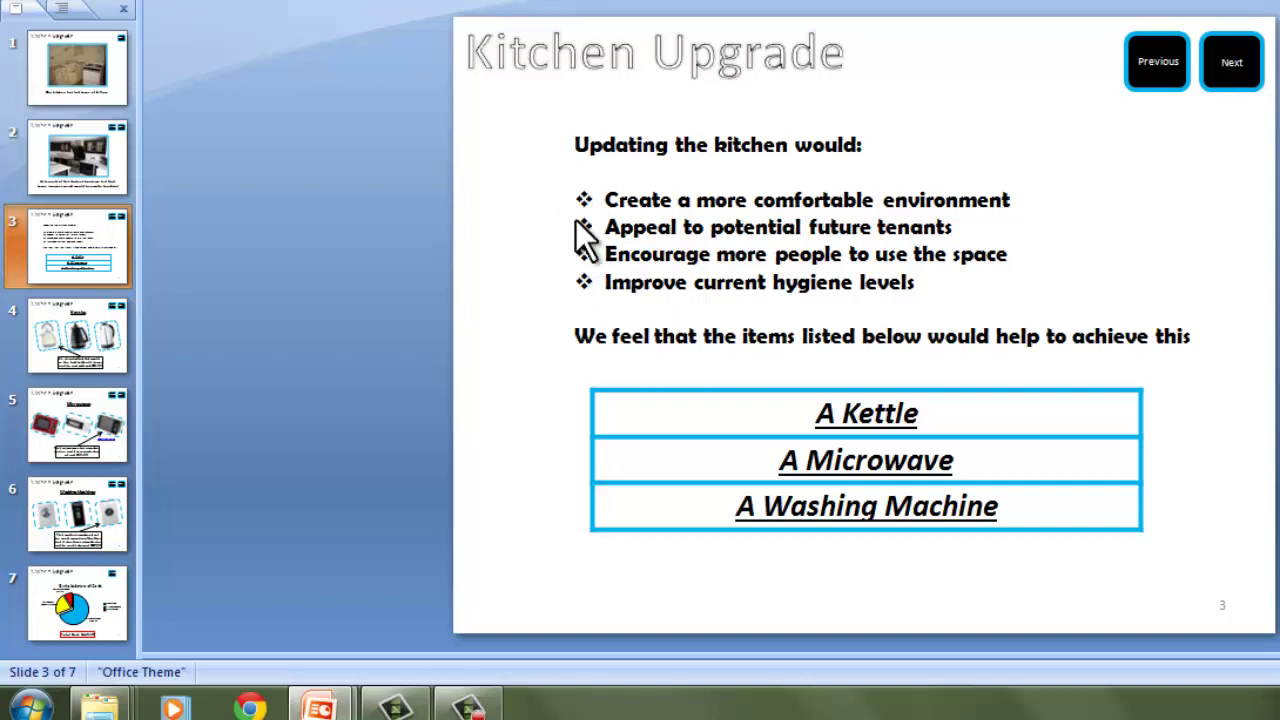
# - On the Kettles slide, select the third kettle picture and the kettle description box
pyautogui.click(118, 319)
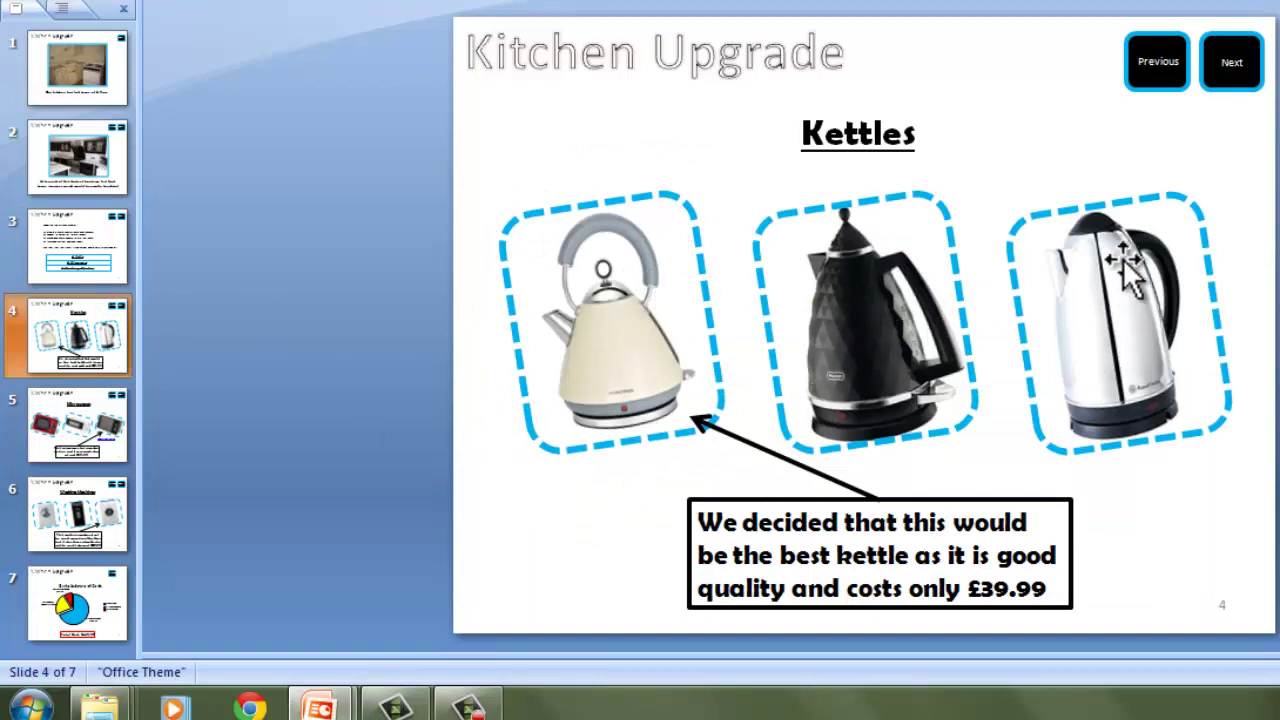
pyautogui.click(1107, 232)
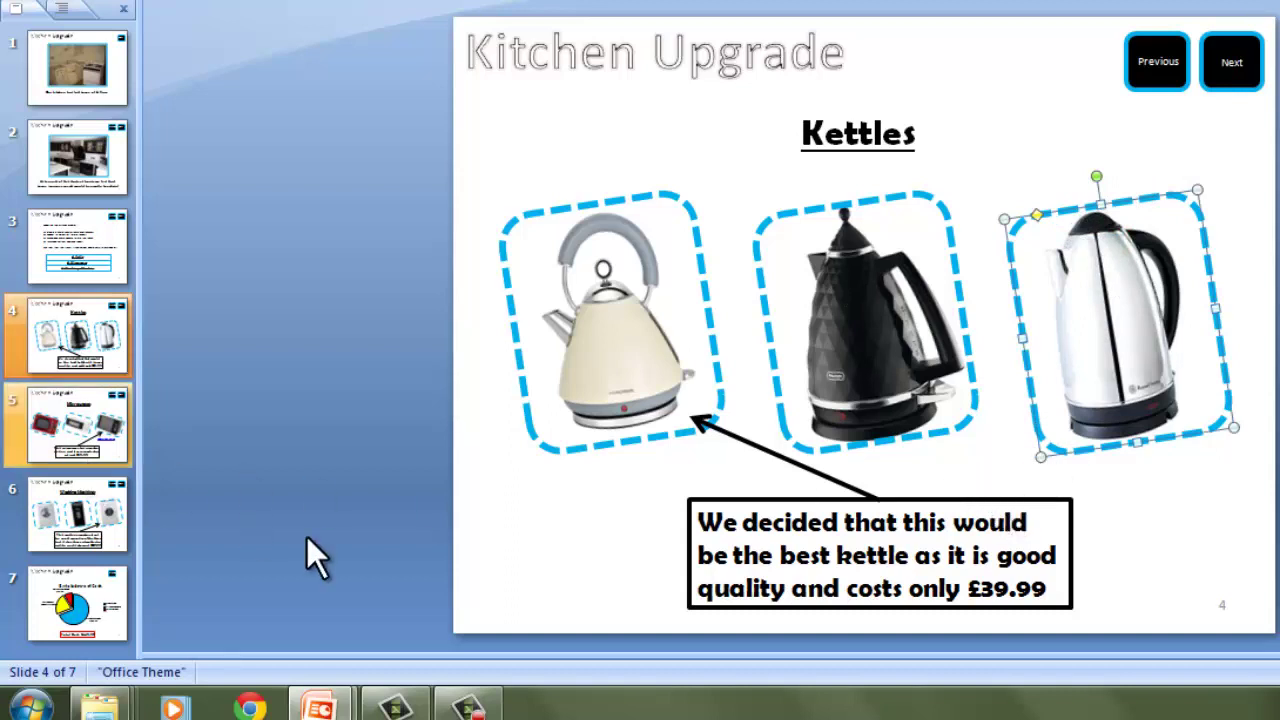
pyautogui.click(866, 560)
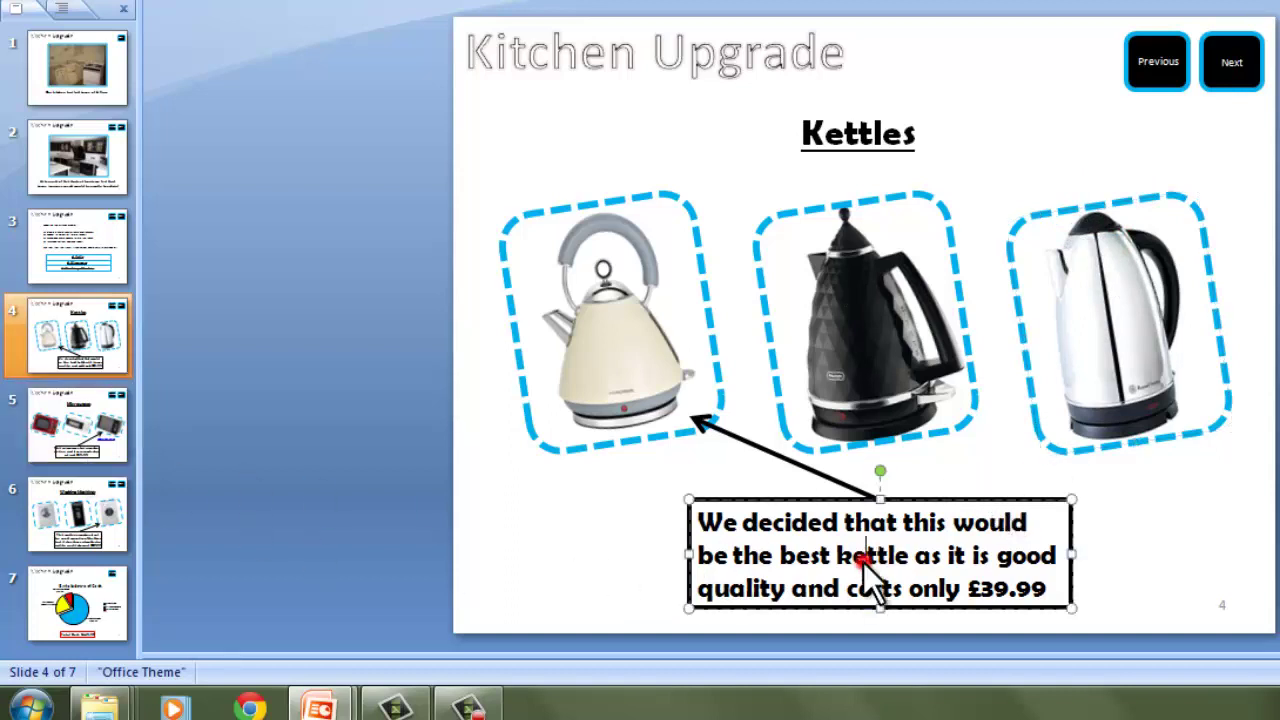
# - View the Microwaves and Washing Machines slides, then go back through slide 1 to slide 2
pyautogui.click(80, 433)
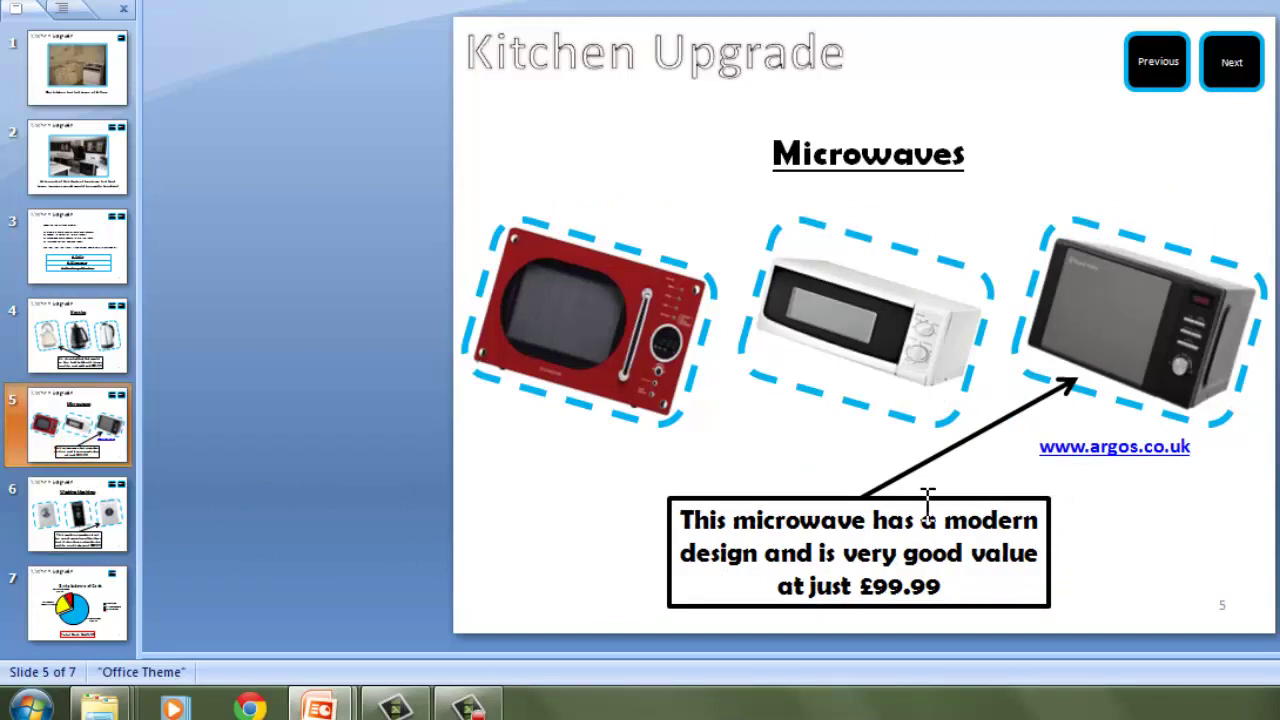
pyautogui.click(48, 501)
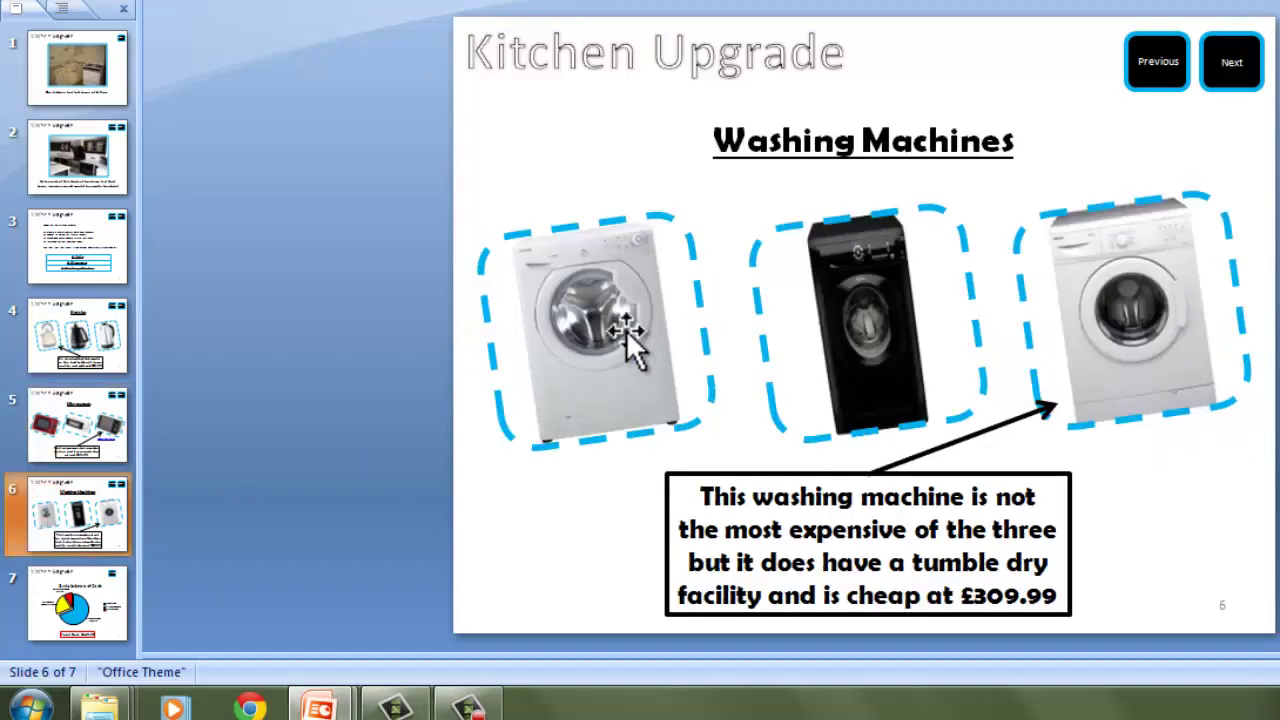
pyautogui.click(96, 86)
pyautogui.click(83, 155)
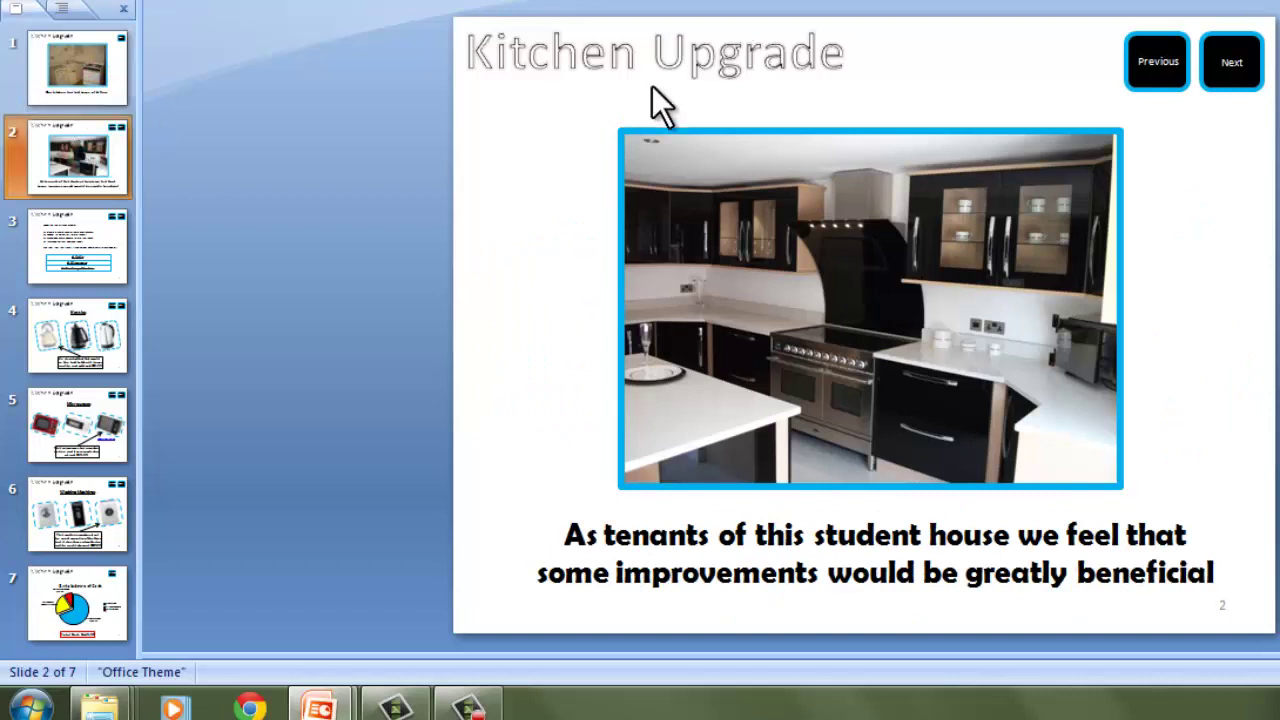
# - Step through final slides 3–6 and select the Washing Machines description box
pyautogui.click(100, 255)
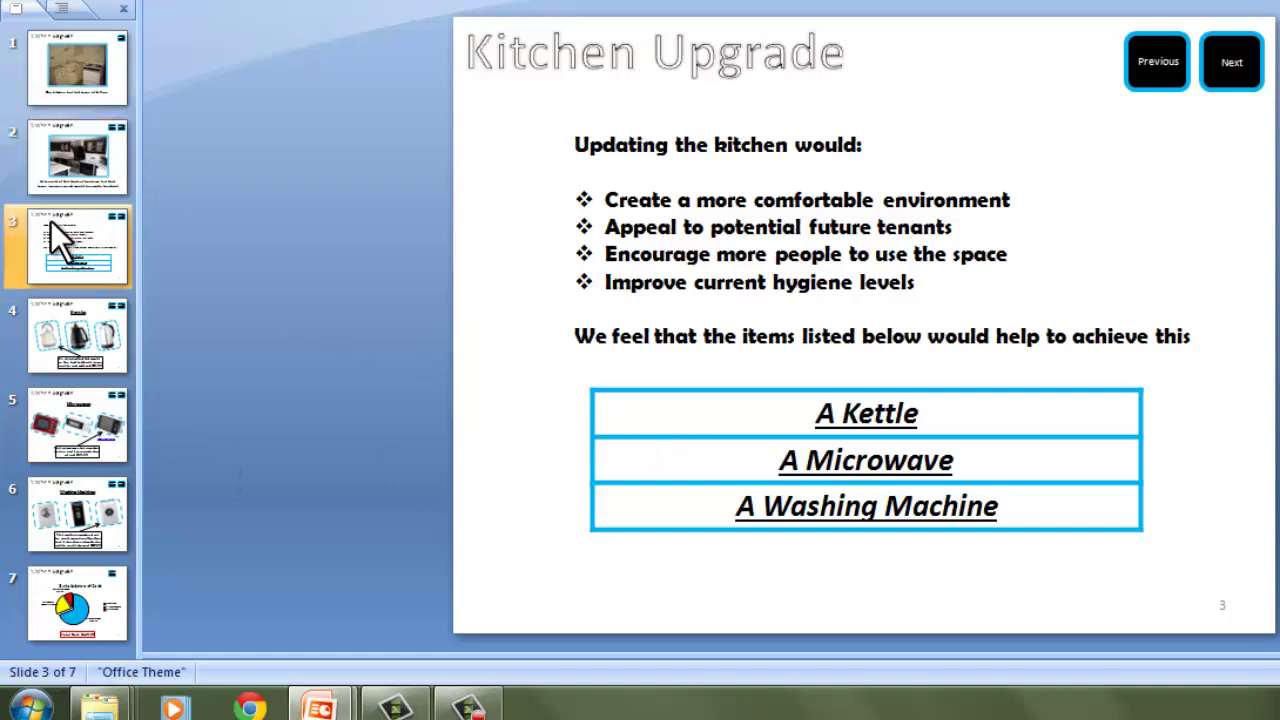
pyautogui.click(107, 337)
pyautogui.click(47, 408)
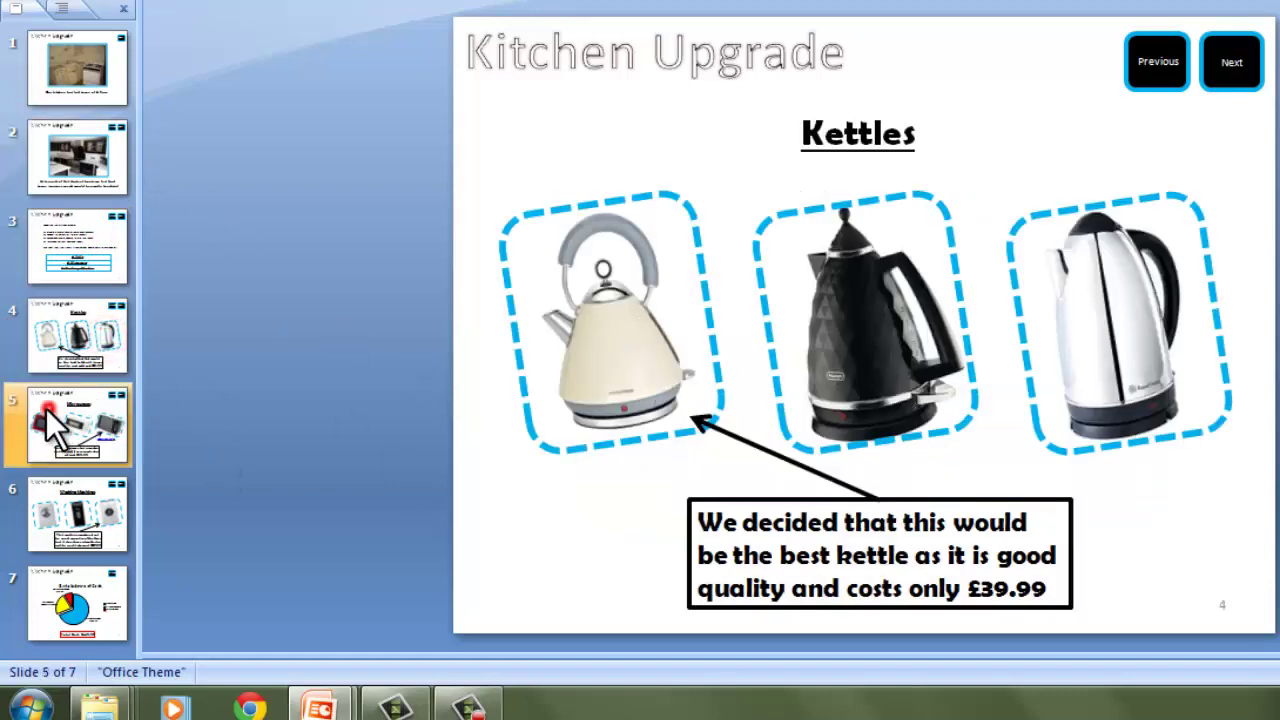
pyautogui.click(80, 510)
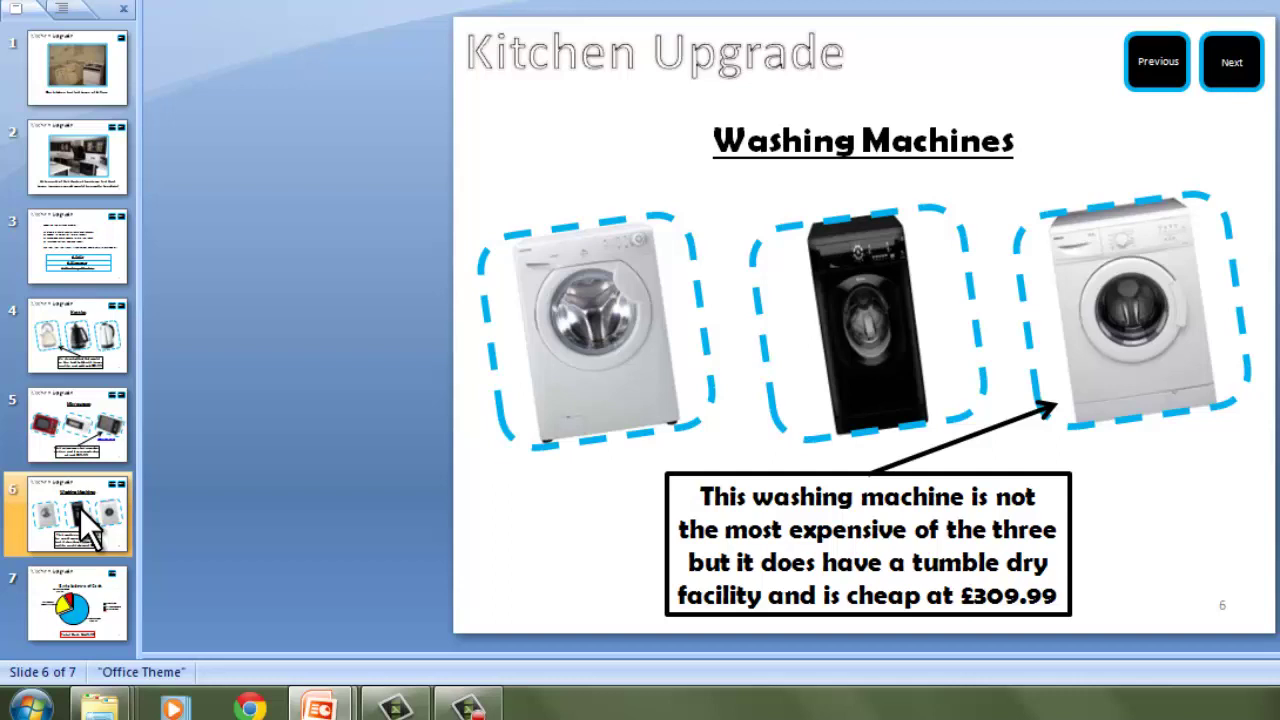
pyautogui.click(790, 563)
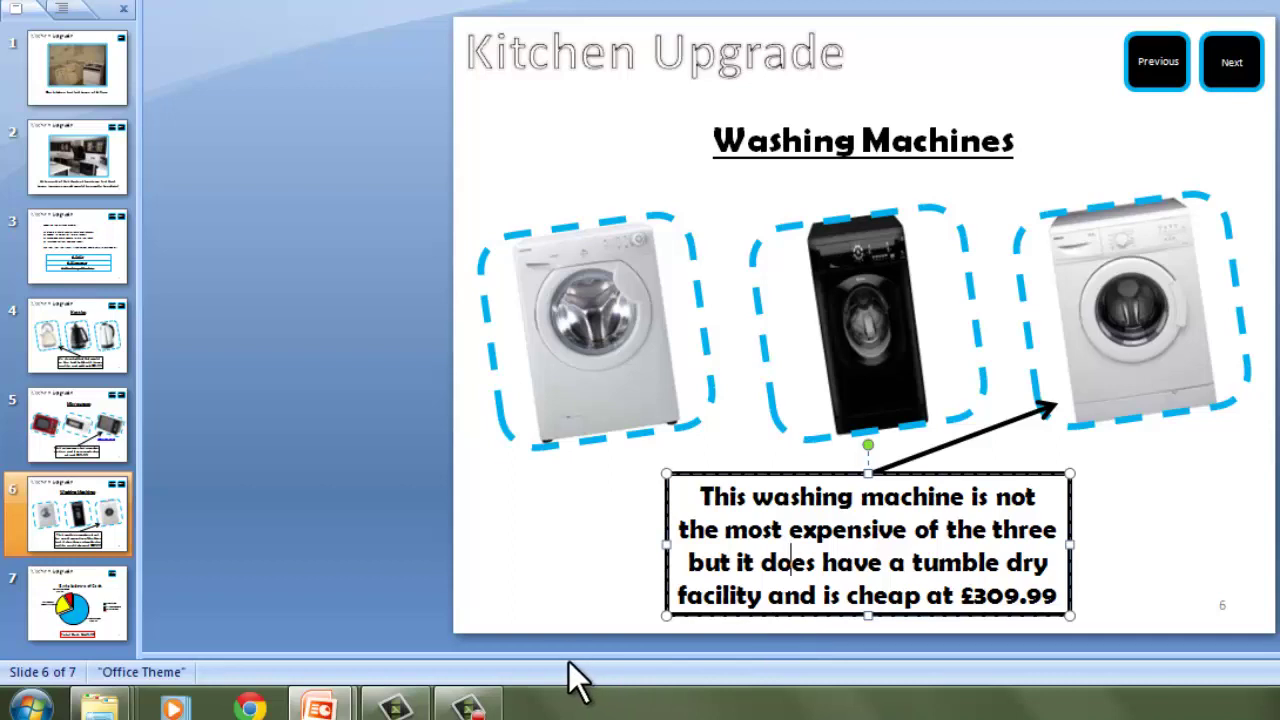
pyautogui.moveTo(340, 708)
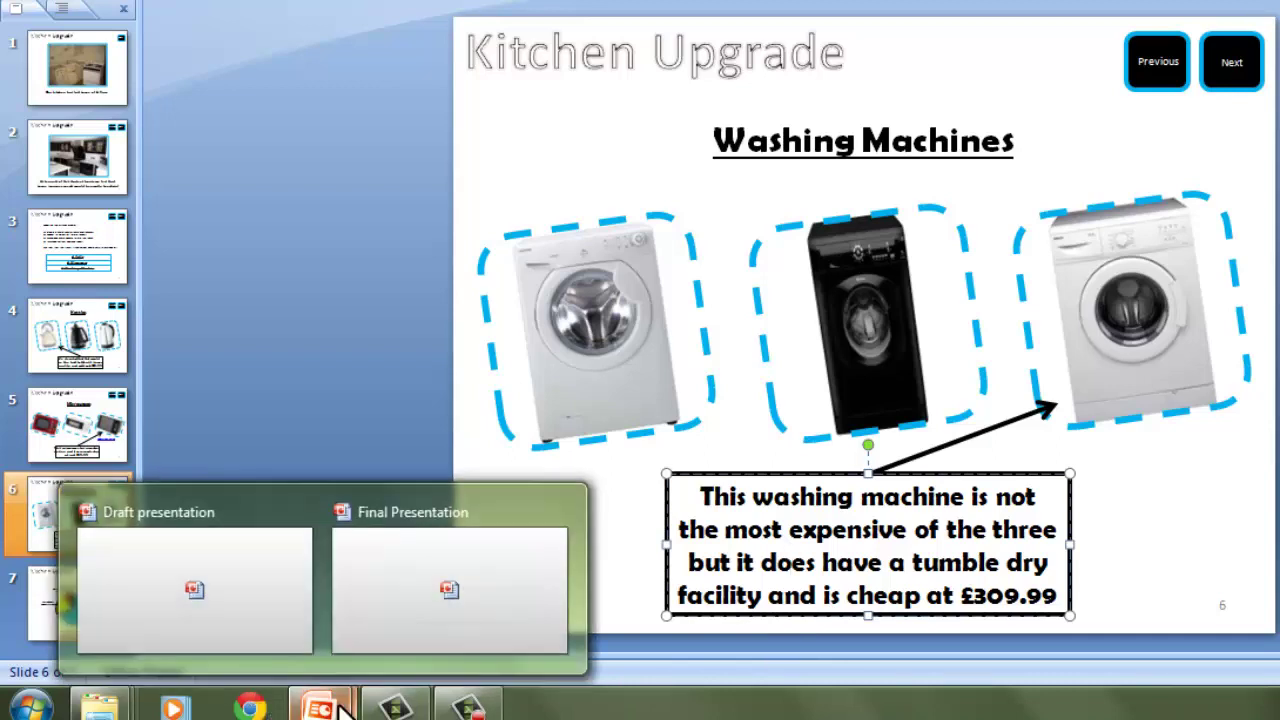